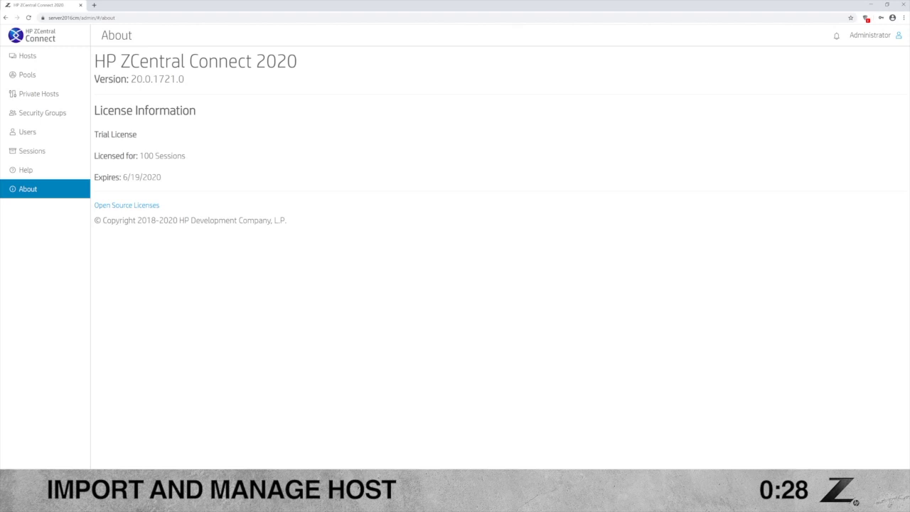
- Go to Hosts, review the Status, Owner Type, Availability, Agent and AMT filters, then start Import Host
click(41, 58)
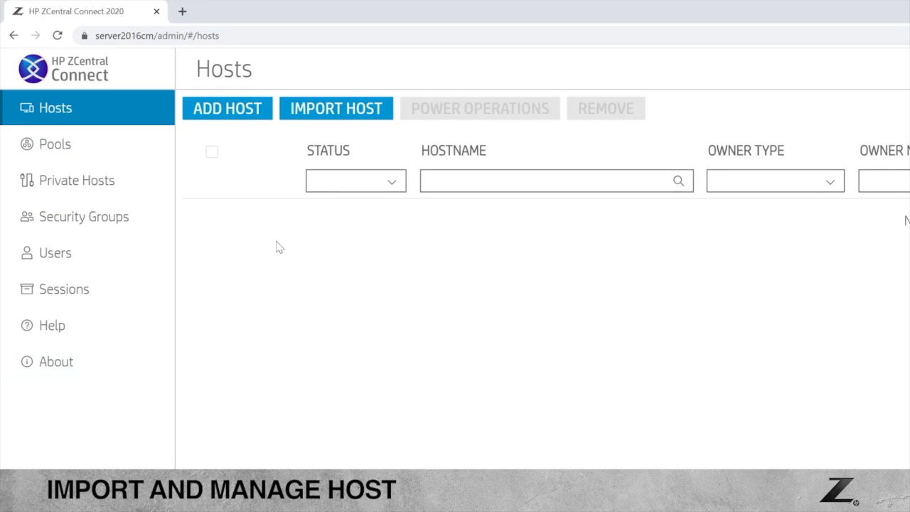
click(390, 183)
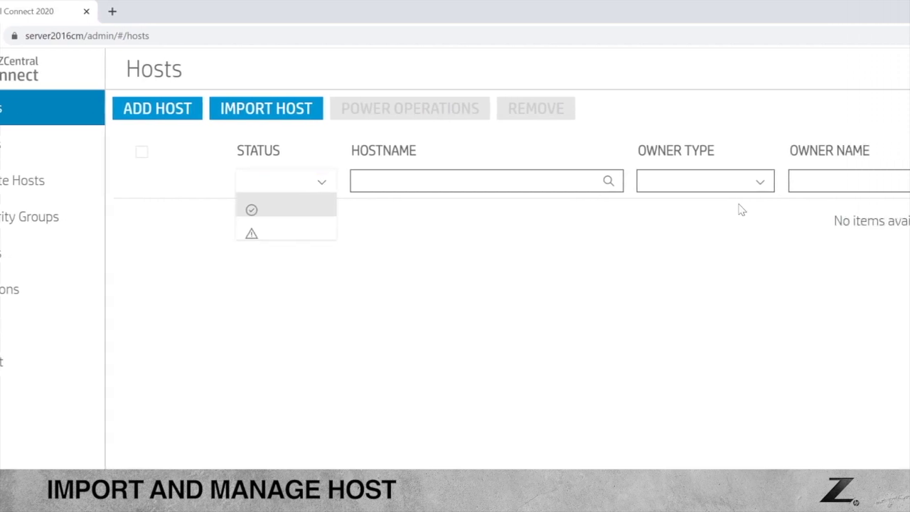
click(748, 184)
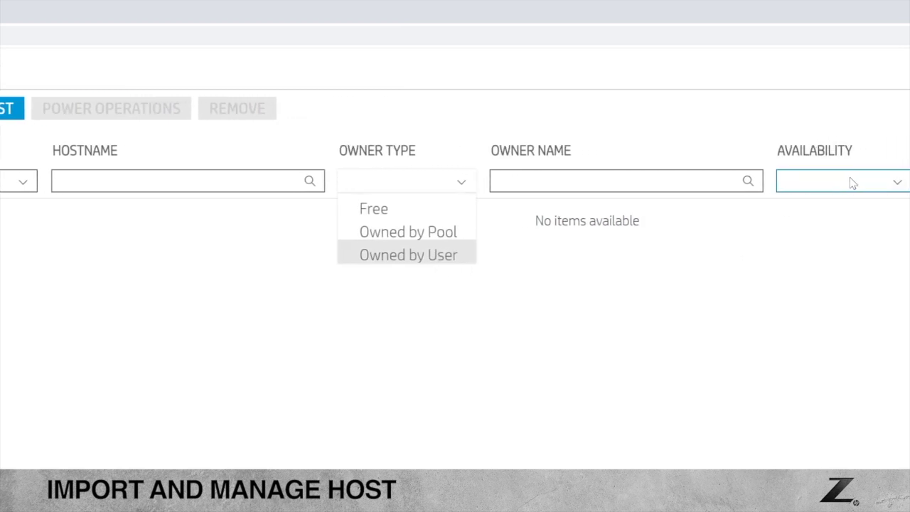
click(833, 183)
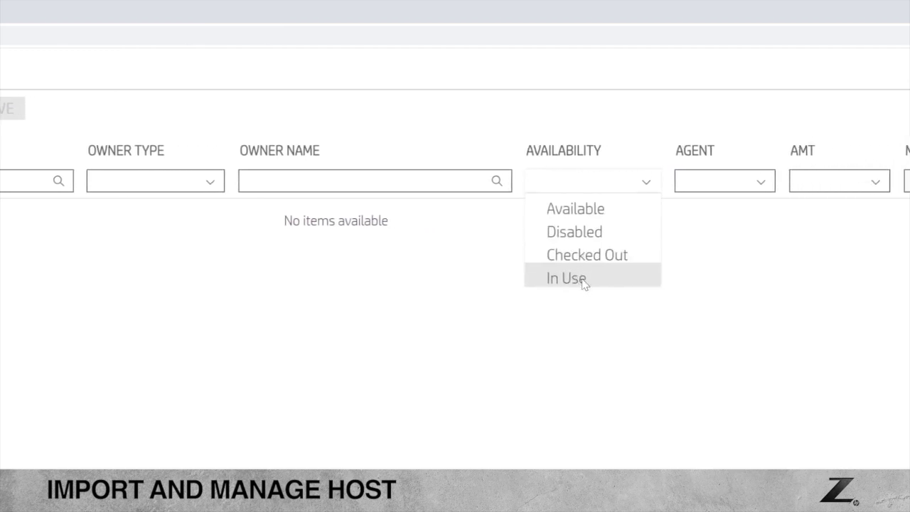
click(733, 182)
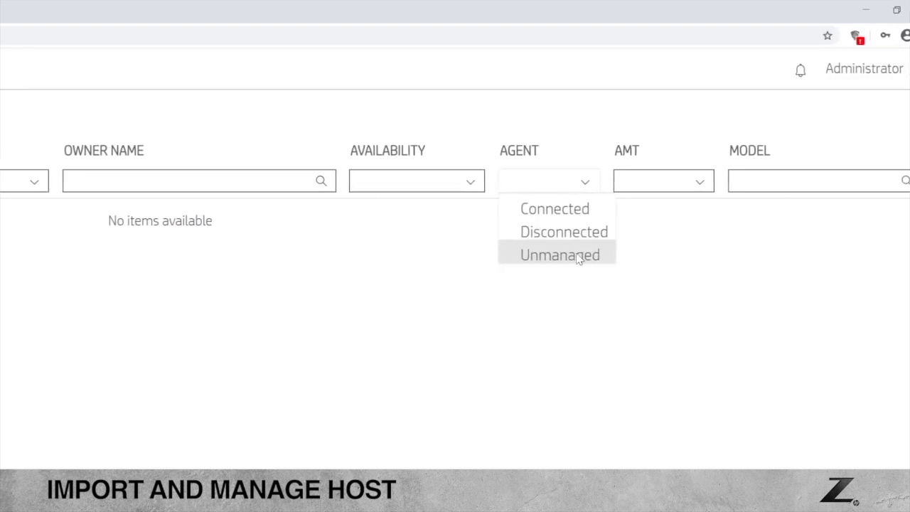
click(691, 184)
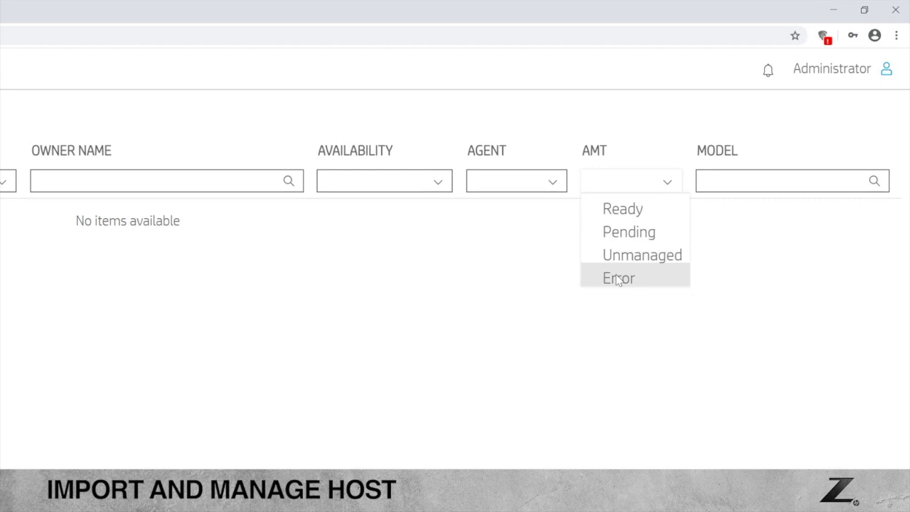
click(416, 323)
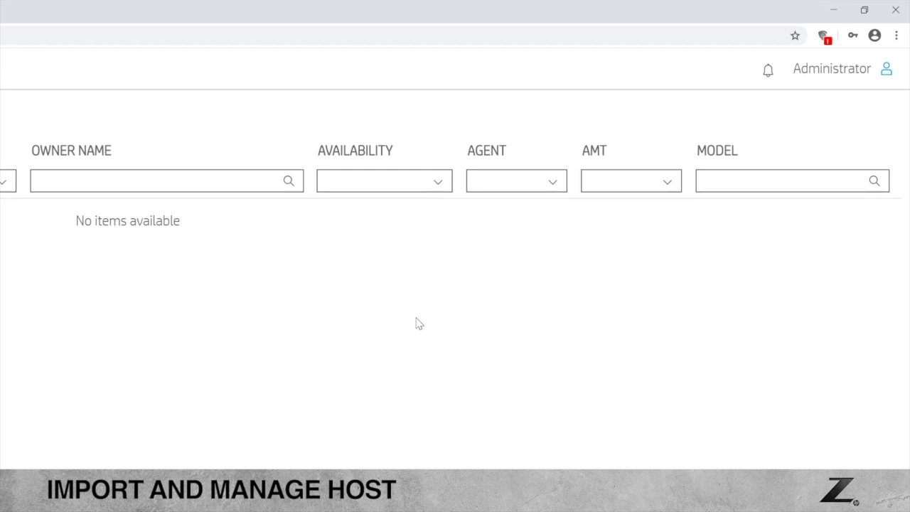
click(162, 57)
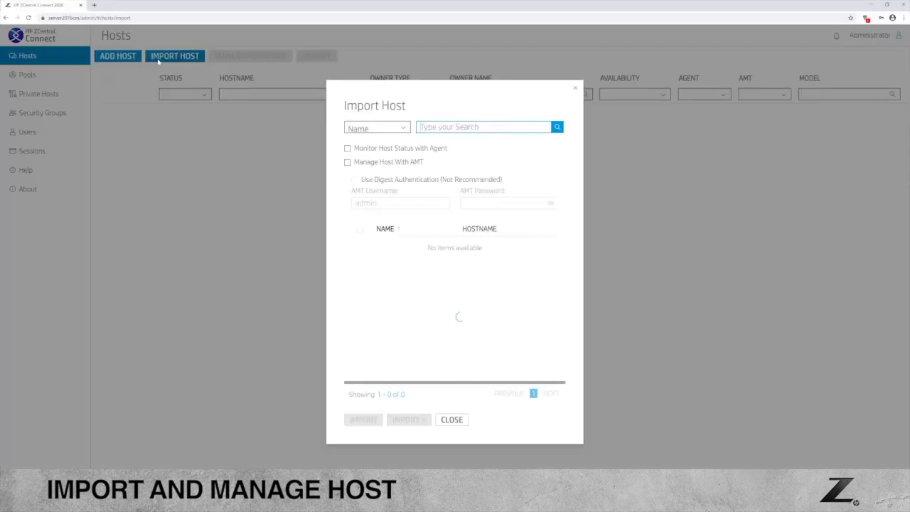
- Search for hosts that are Member of the CAD security group
click(403, 129)
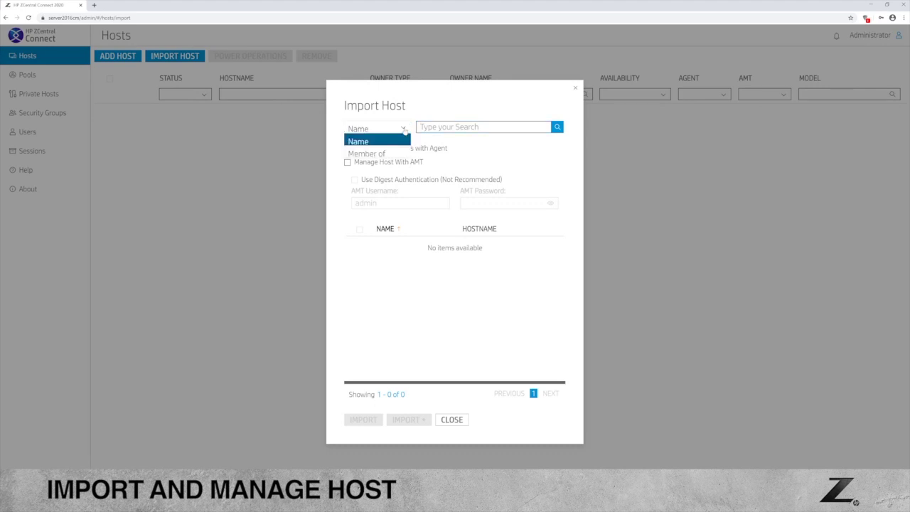
click(362, 153)
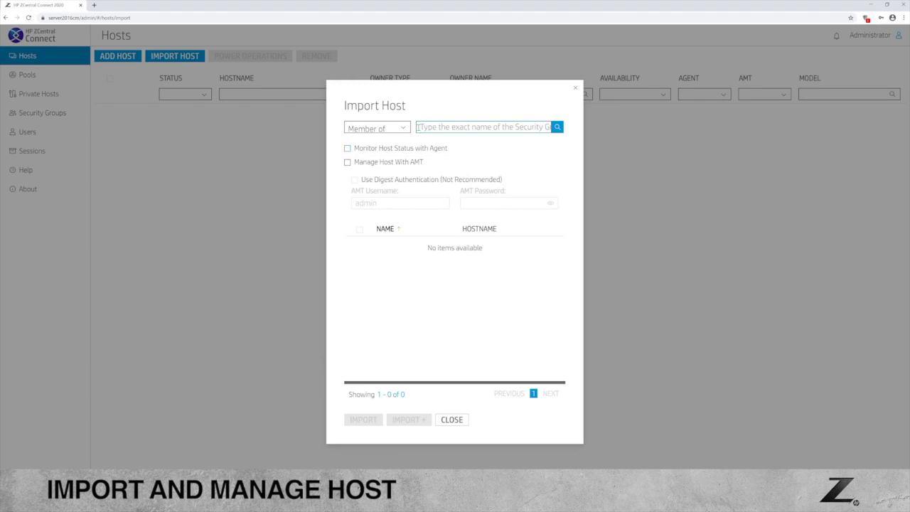
click(418, 126)
text(CAD)
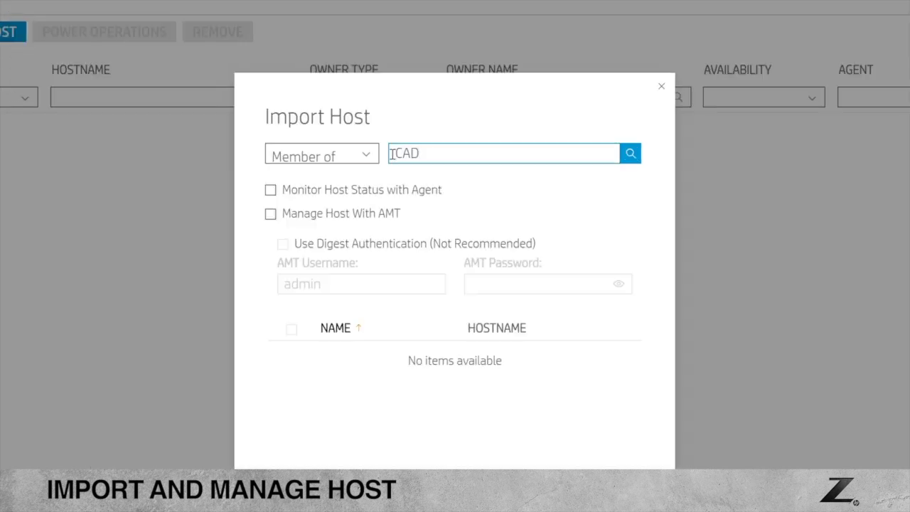
click(630, 155)
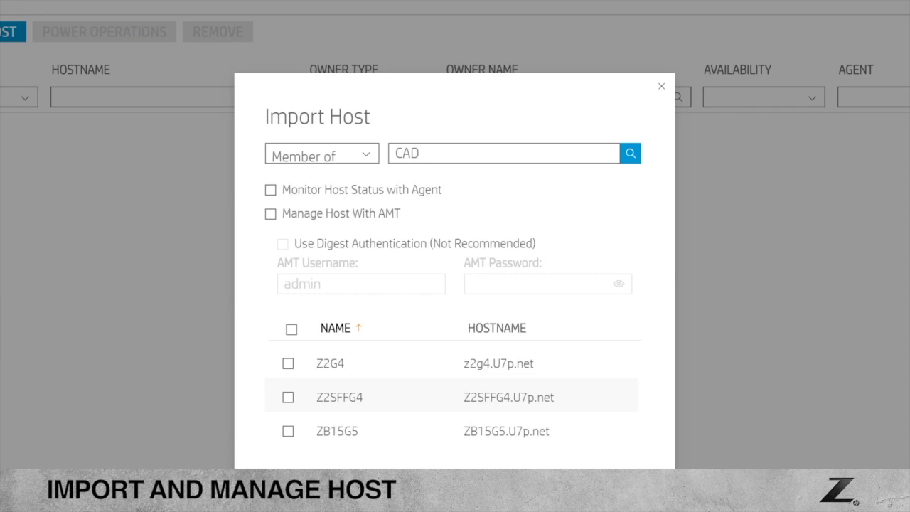
click(365, 154)
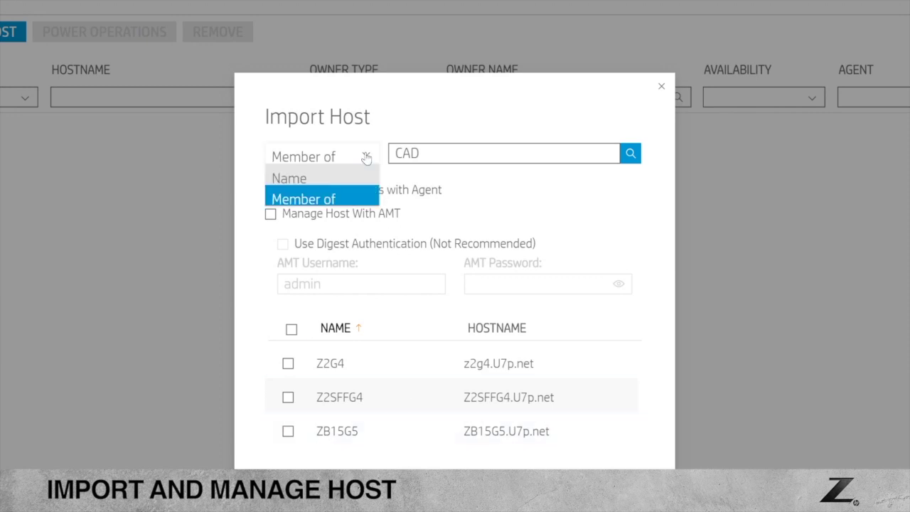
- Switch the search back to Name, enable Manage Host With AMT, and select Z2SFFG4
click(307, 178)
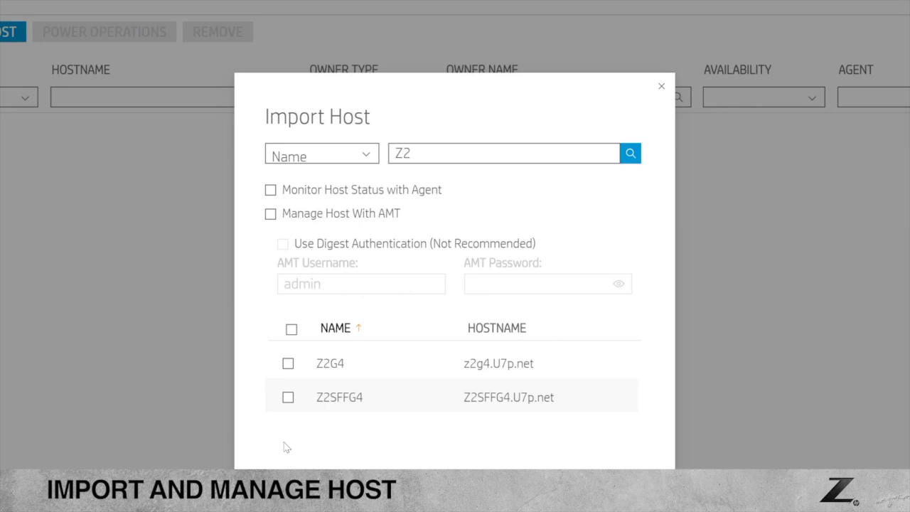
click(270, 215)
click(288, 399)
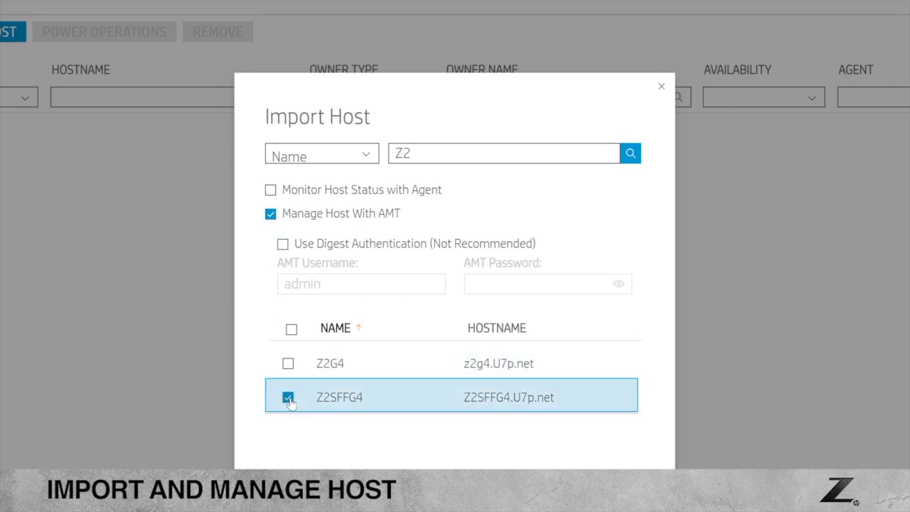
- Enable Digest Authentication, enter the AMT password, and import the host
click(282, 245)
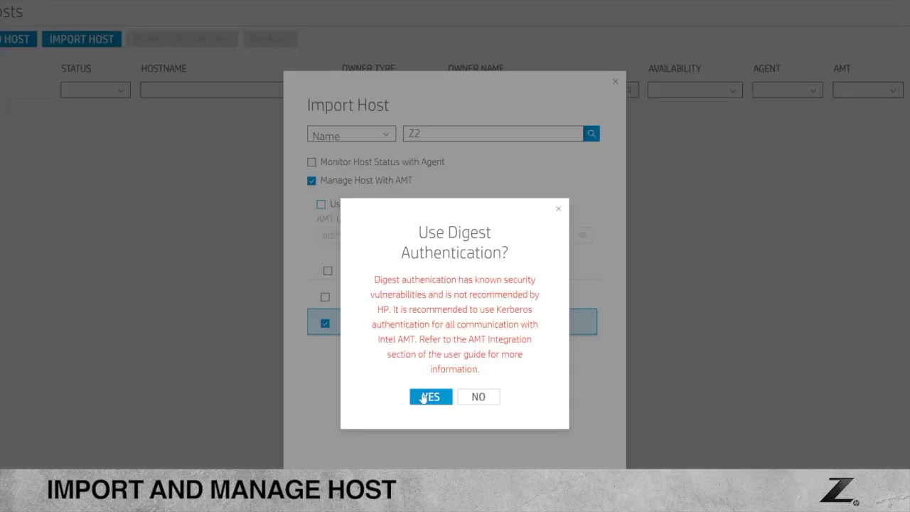
click(423, 400)
click(422, 400)
click(423, 400)
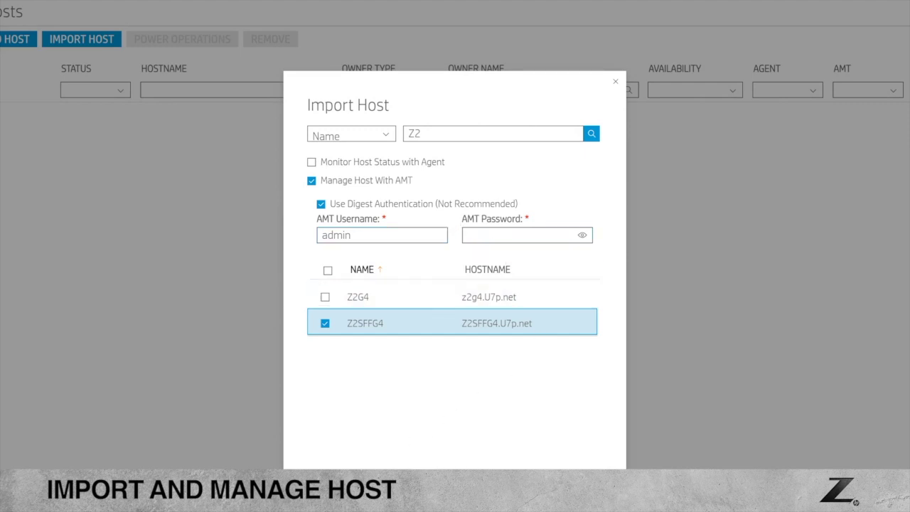
click(477, 233)
text(admin@12345)
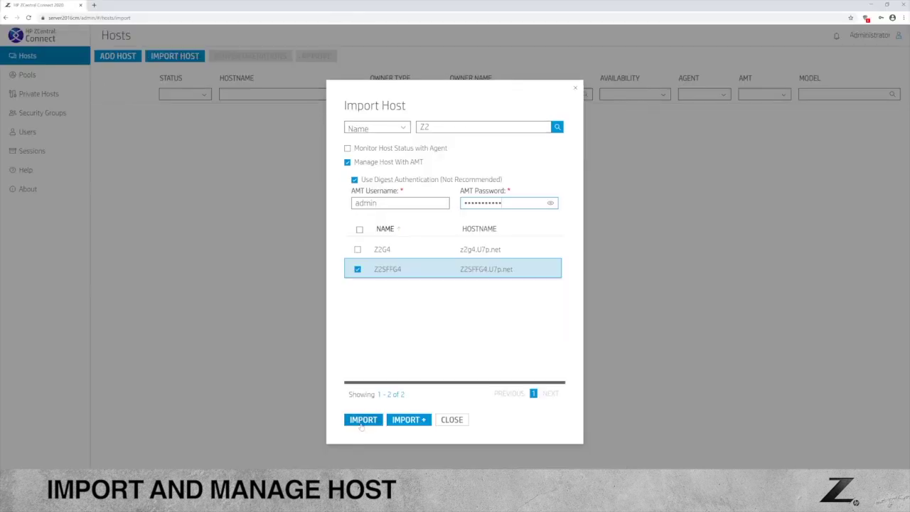
click(361, 423)
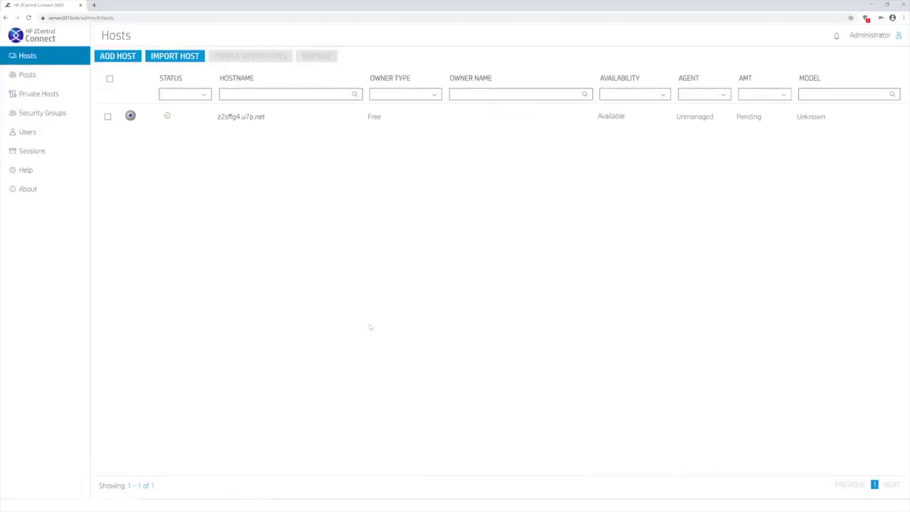
- Open the Manage panel for z2sffg4.u7p.net and briefly expand its EDIT section
click(357, 116)
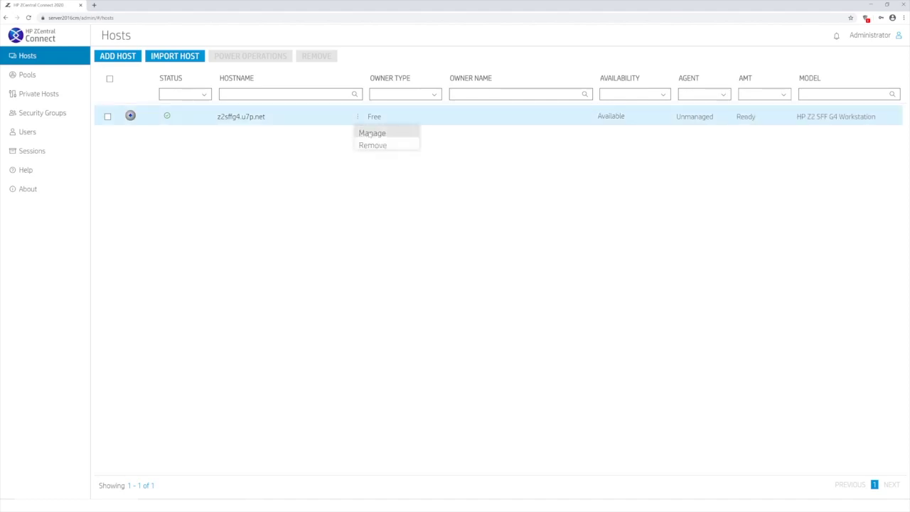
click(370, 134)
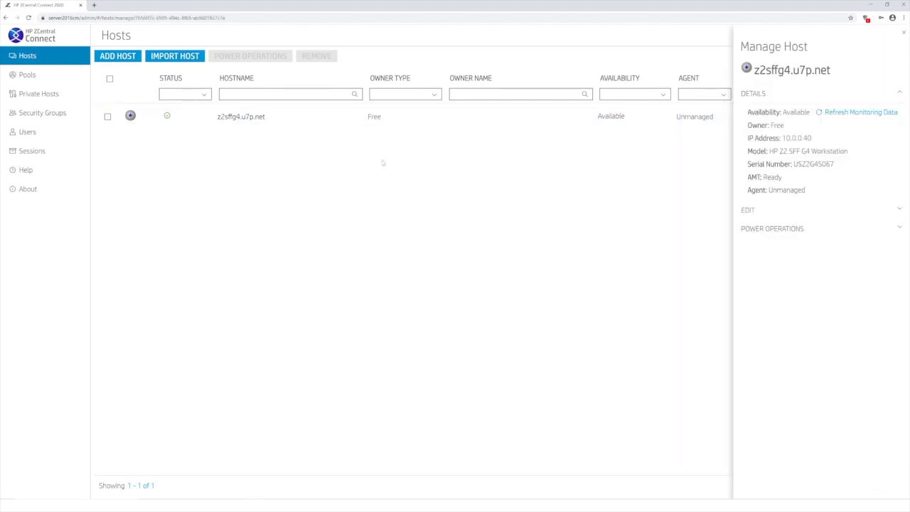
click(899, 211)
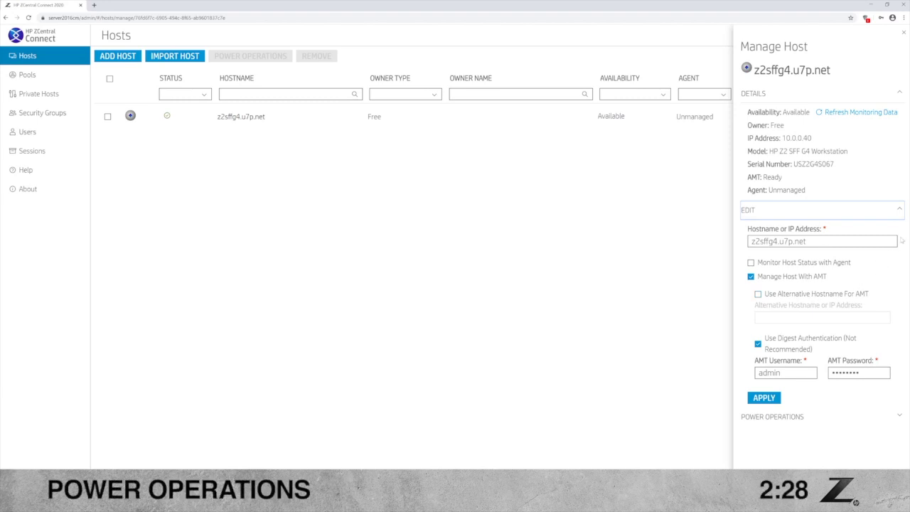
click(898, 211)
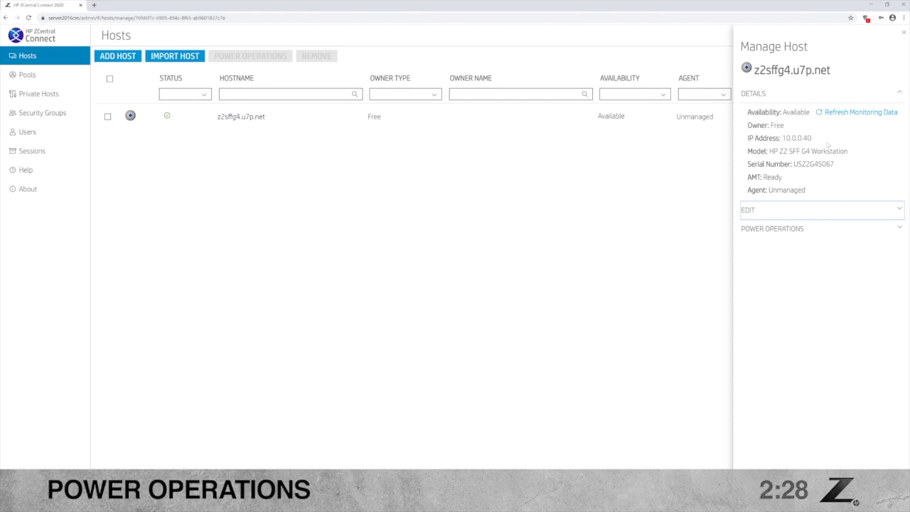
- Run the Power On operation from Power Operations on z2sffg4.u7p.net
click(838, 231)
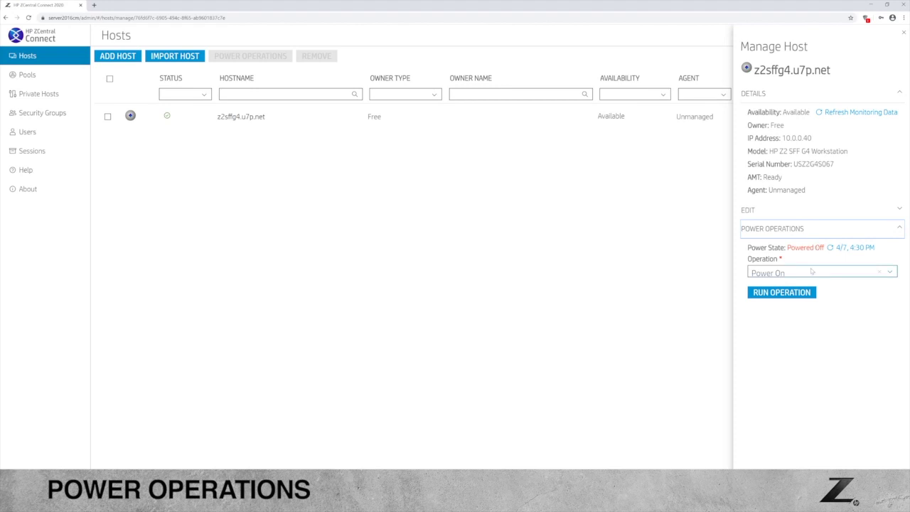
click(809, 273)
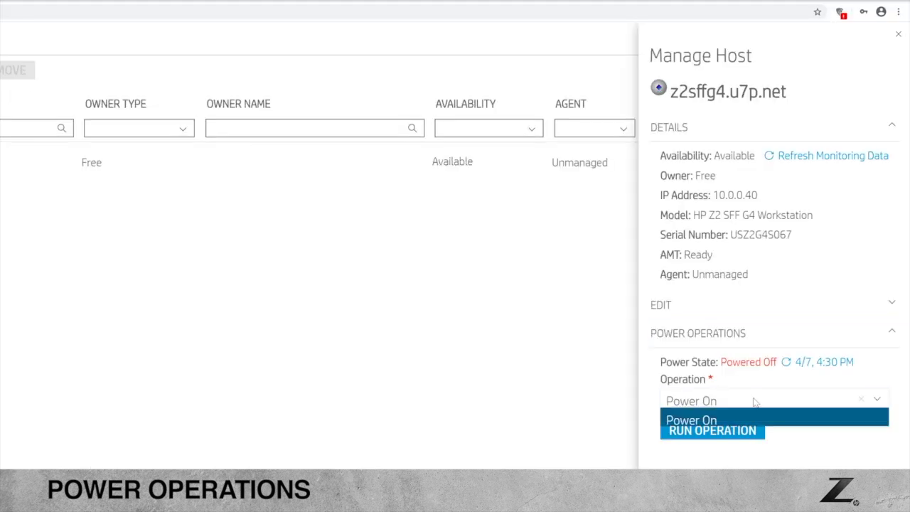
click(755, 402)
click(711, 432)
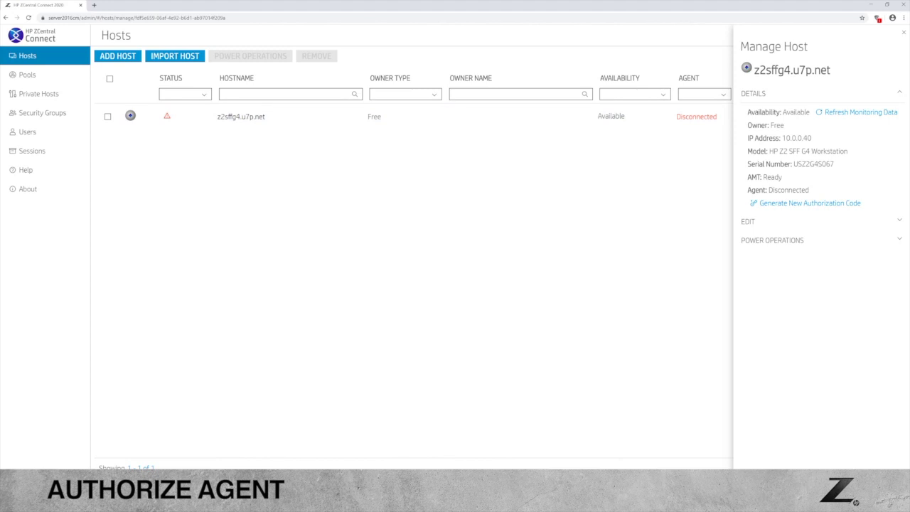
- Expand EDIT, then launch a Remote Boost session to z2sffg4.u7p.net
click(748, 221)
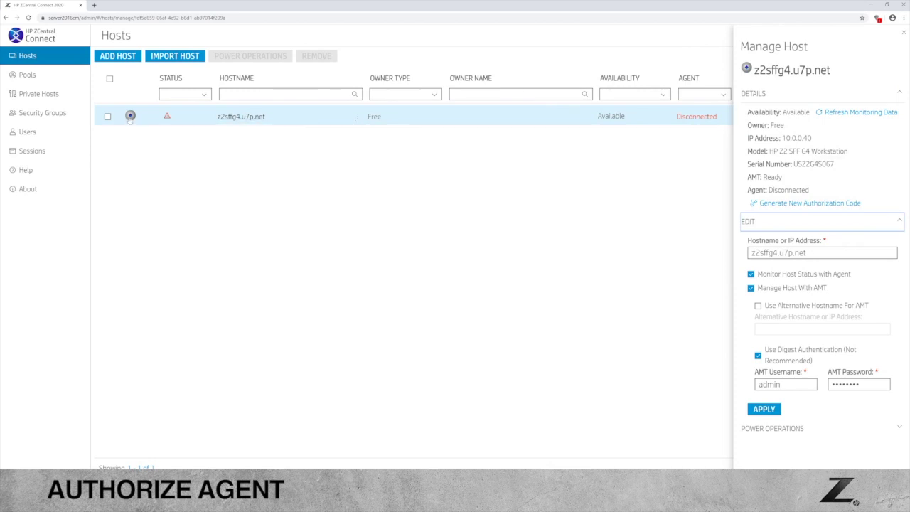
click(130, 117)
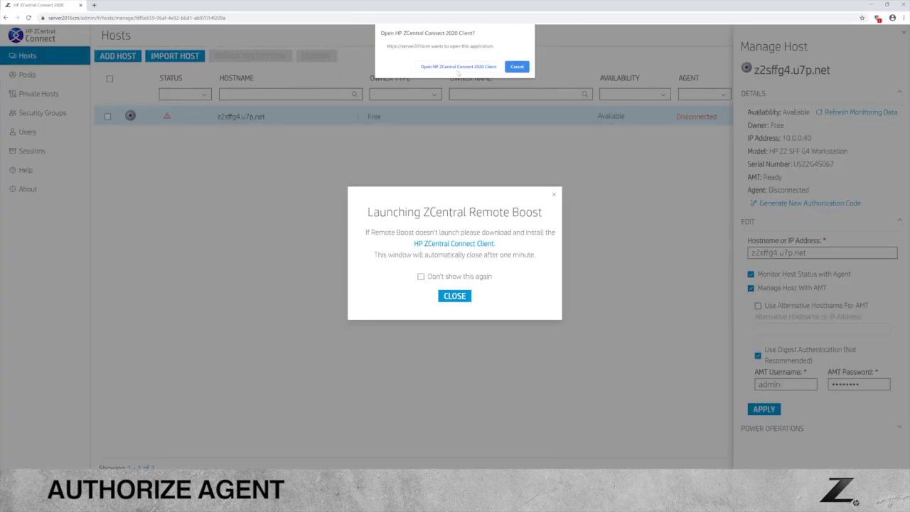
- Let the browser open the Remote Boost client and enter the sign-in username
click(458, 67)
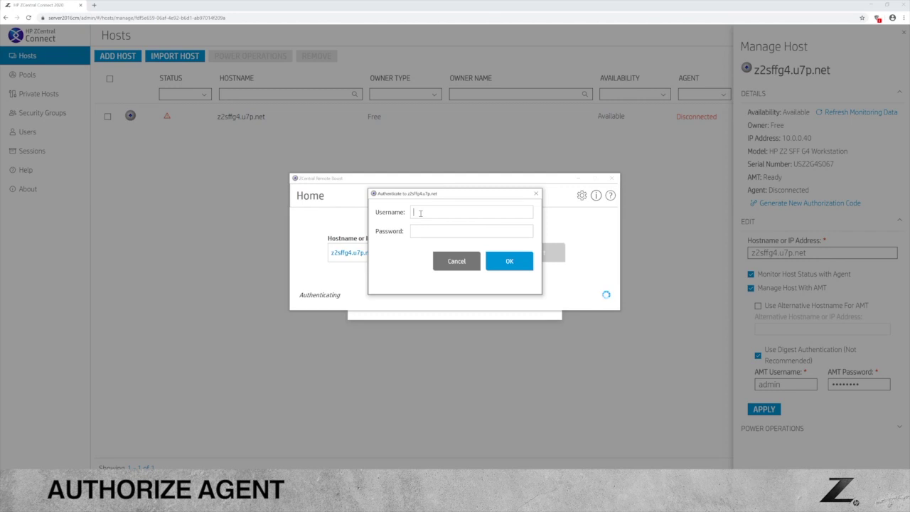
text(z2g4sff)
- Enter the password to complete the Remote Boost authentication
key(Tab)
text(••••••)
key(Return)
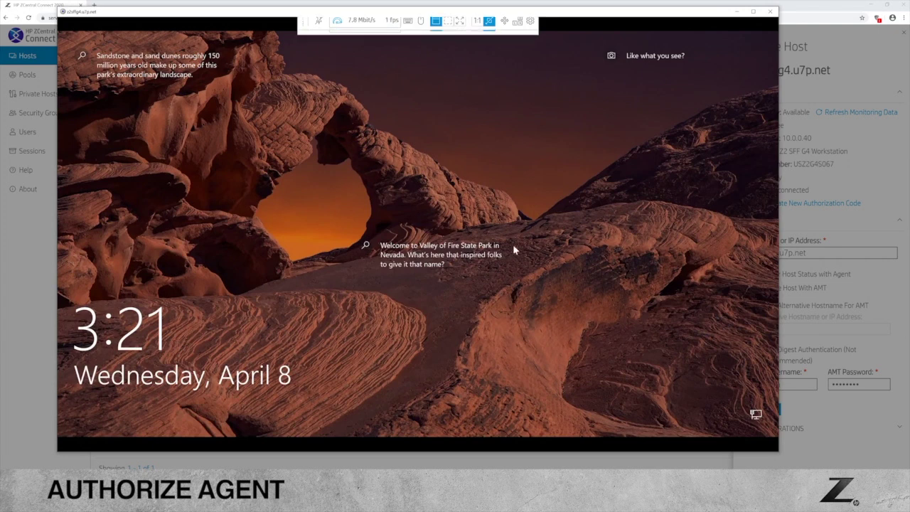
- Unlock the remote Windows lock screen with the account password
click(420, 292)
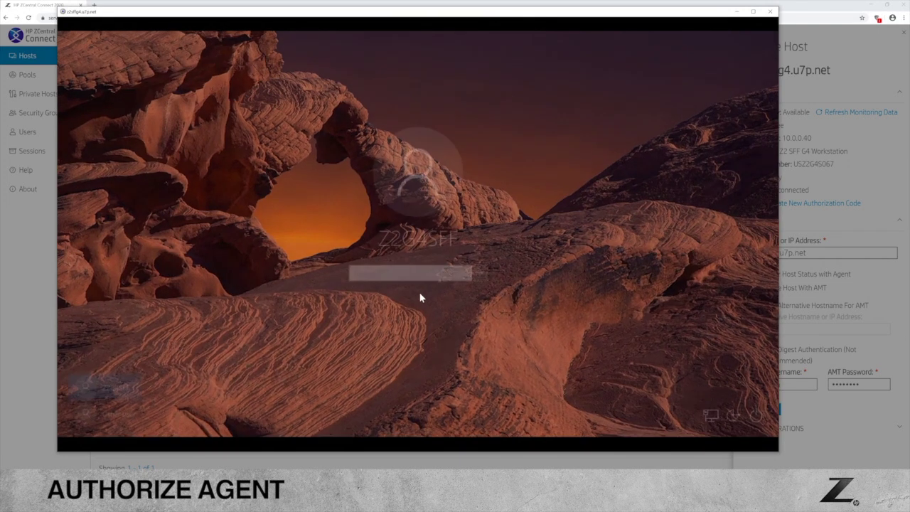
text(********)
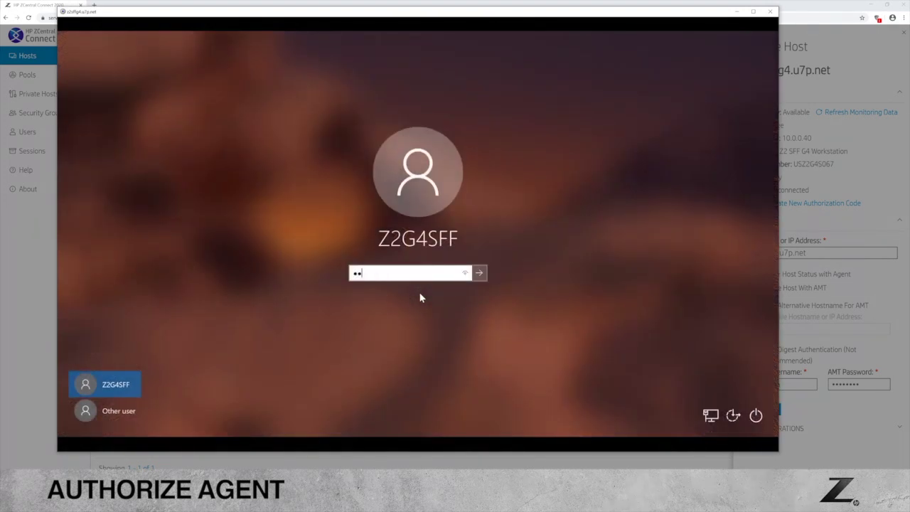
key(Return)
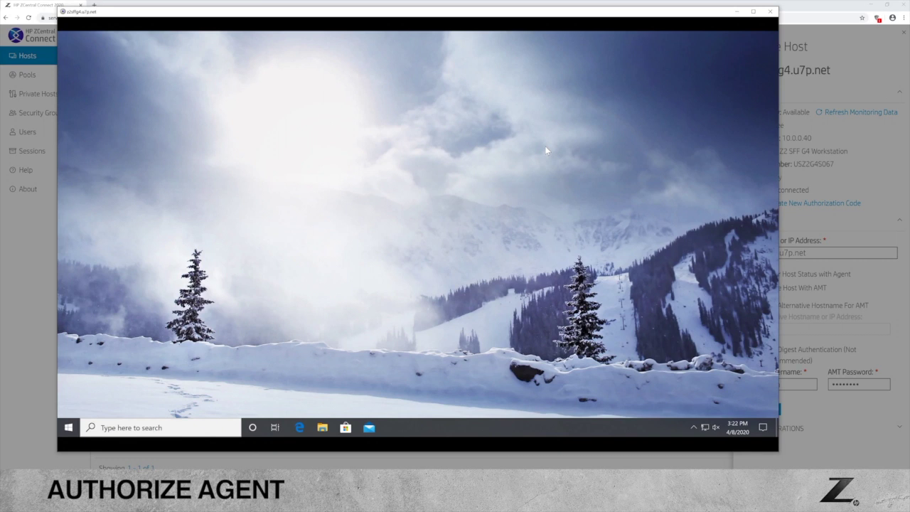
- Launch HP_ZCentral_Connect_Agent from Downloads and accept its license agreement in setup
click(322, 427)
double_click(348, 194)
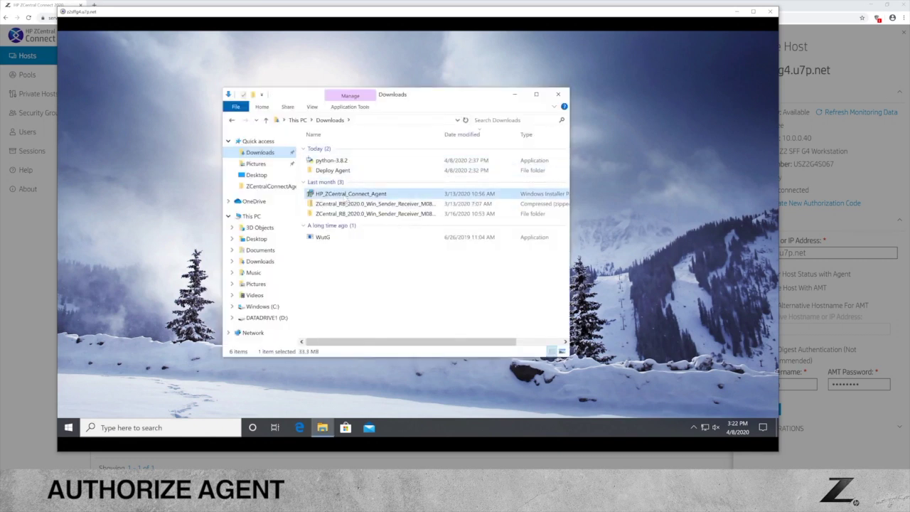
click(557, 95)
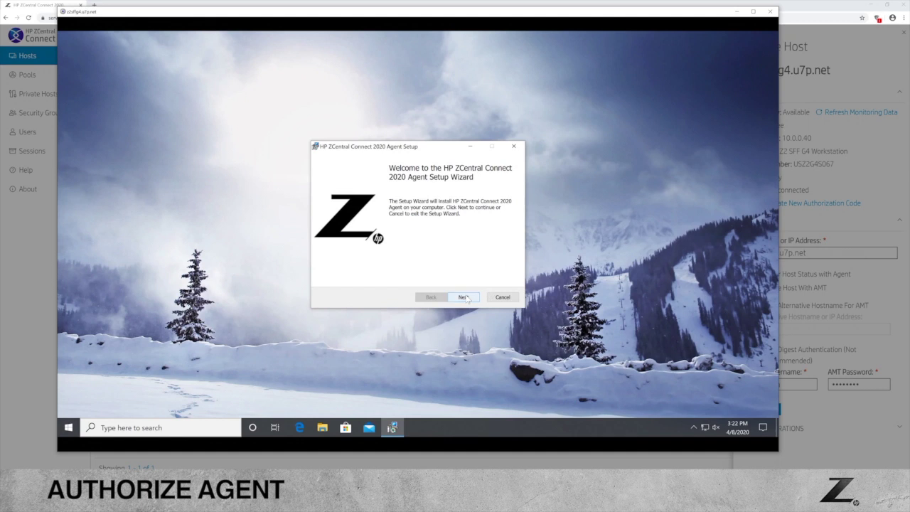
click(463, 297)
scroll(391, 278, down, 15)
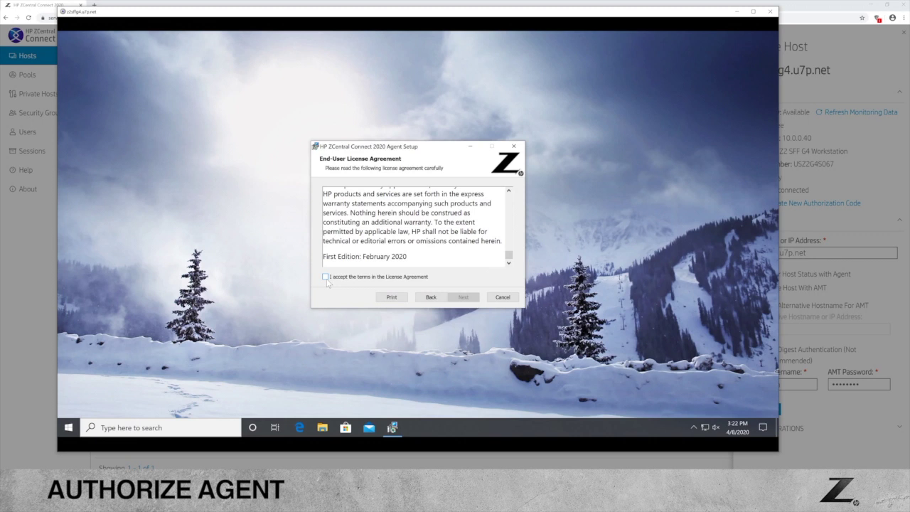
click(326, 277)
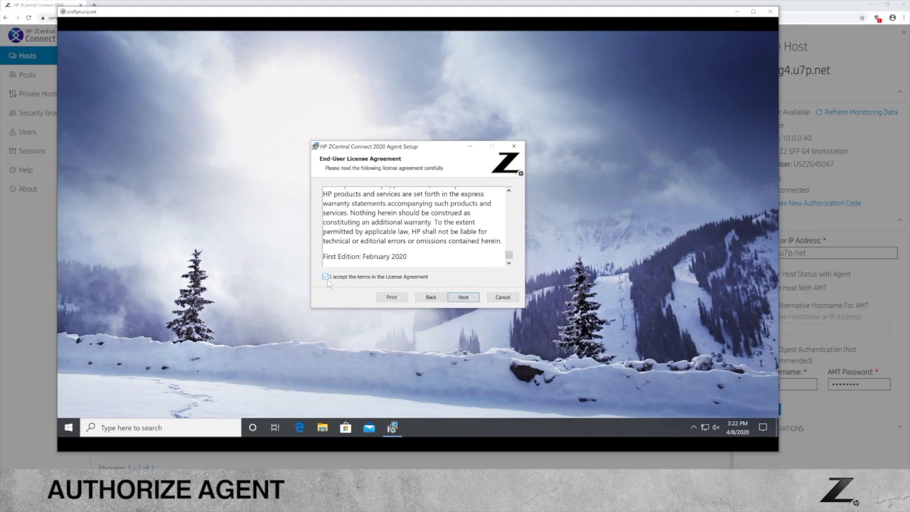
click(460, 297)
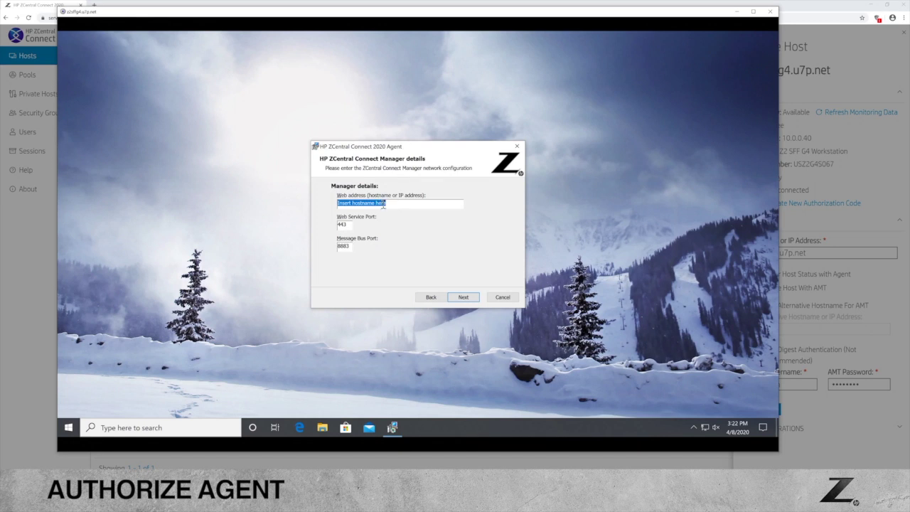
- Set the manager web address to server2016cm.u7p.net, keeping ports 443 and 8883
drag(386, 204, 324, 204)
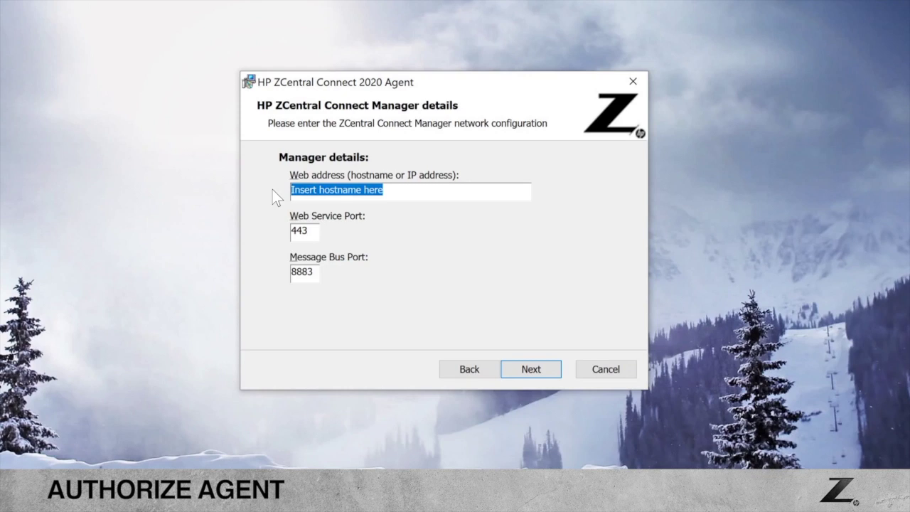
key(BackSpace)
text(server)
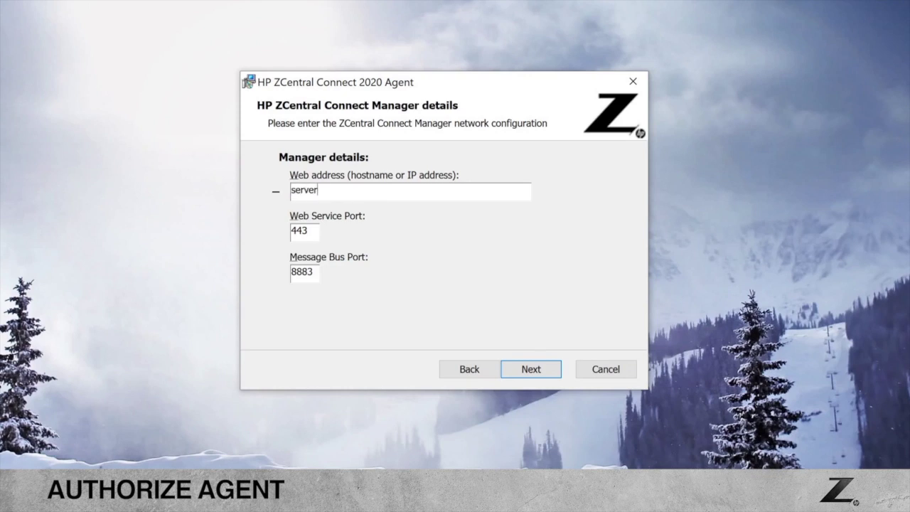
text(2016cm.u7p.net)
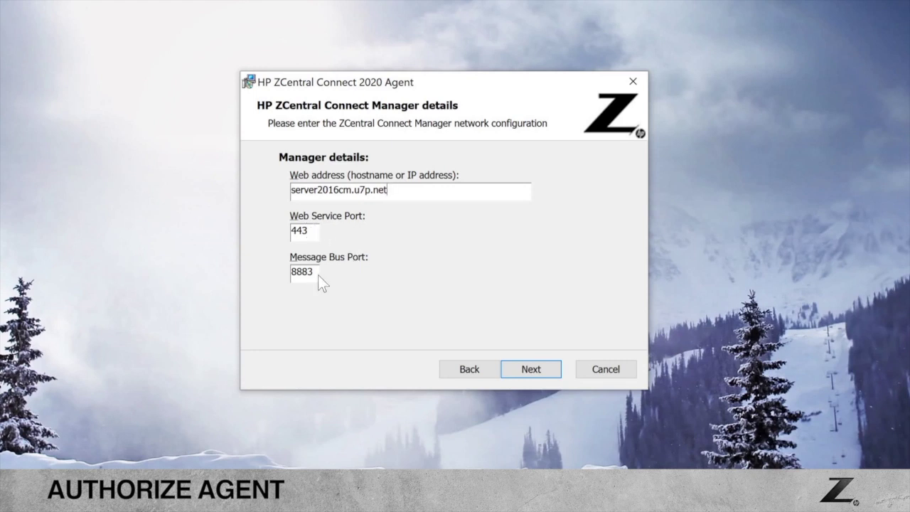
click(526, 382)
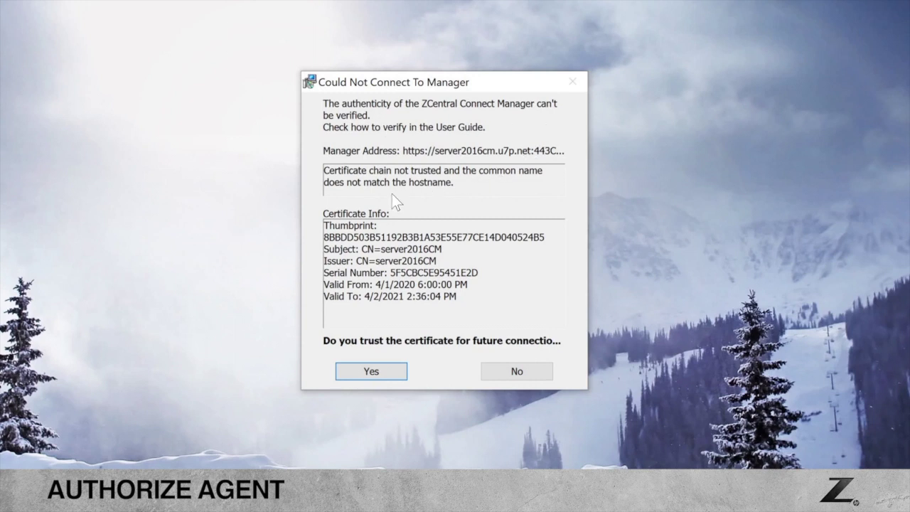
- Trust the manager's certificate and enter hostname z2sffg4.u7p.net on the agent's Host Registration page
click(363, 378)
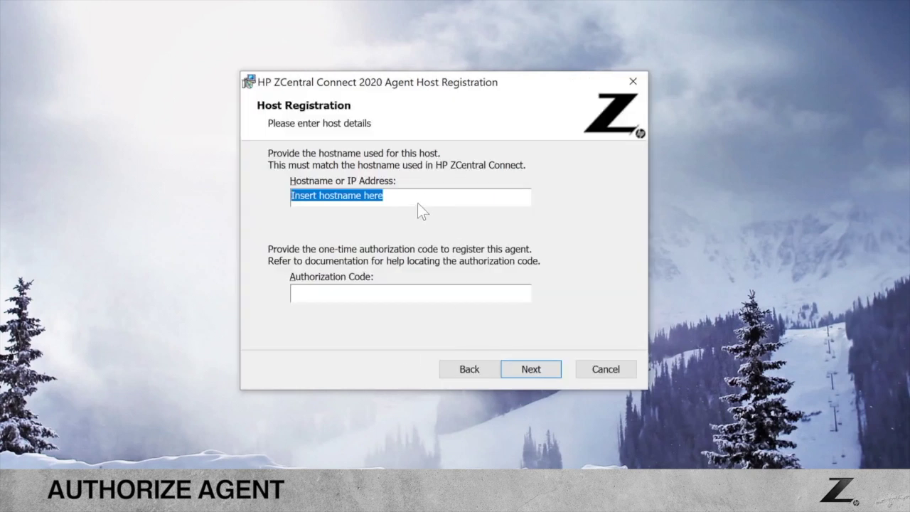
key(BackSpace)
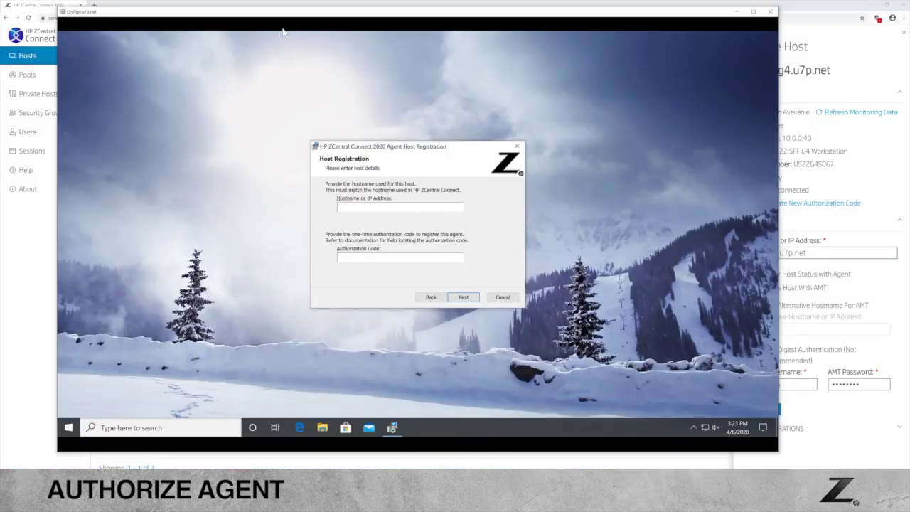
drag(276, 14, 504, 44)
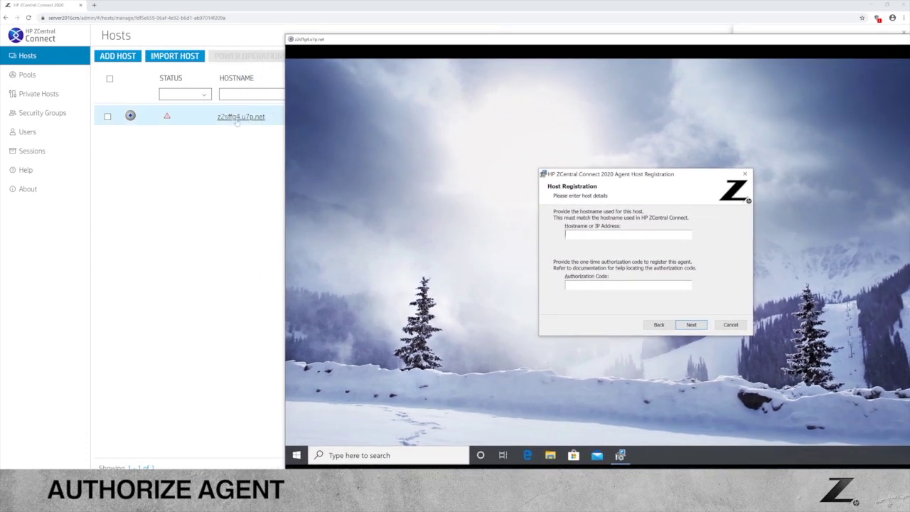
click(579, 235)
text(z2sffg4.u7p.net)
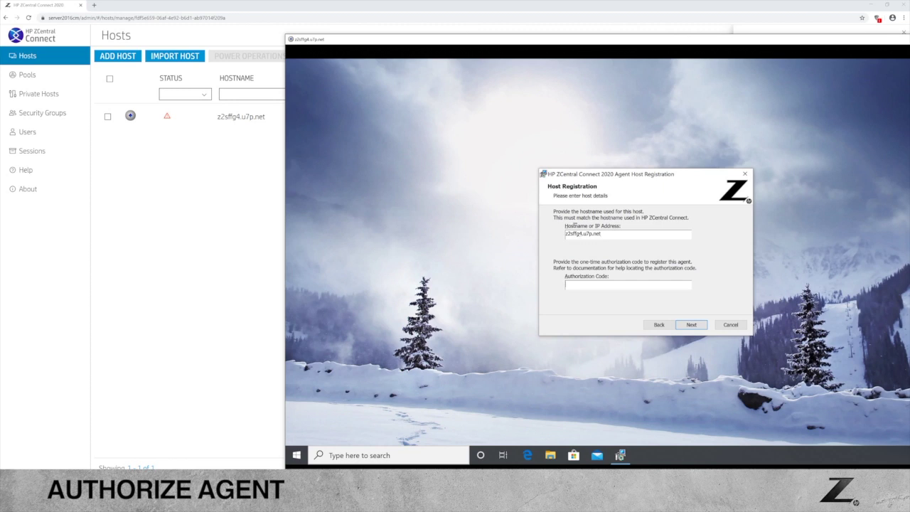
- Generate a fresh authorization code for z2sffg4.u7p.net and paste it into the agent's Authorization Code field
drag(535, 46, 313, 129)
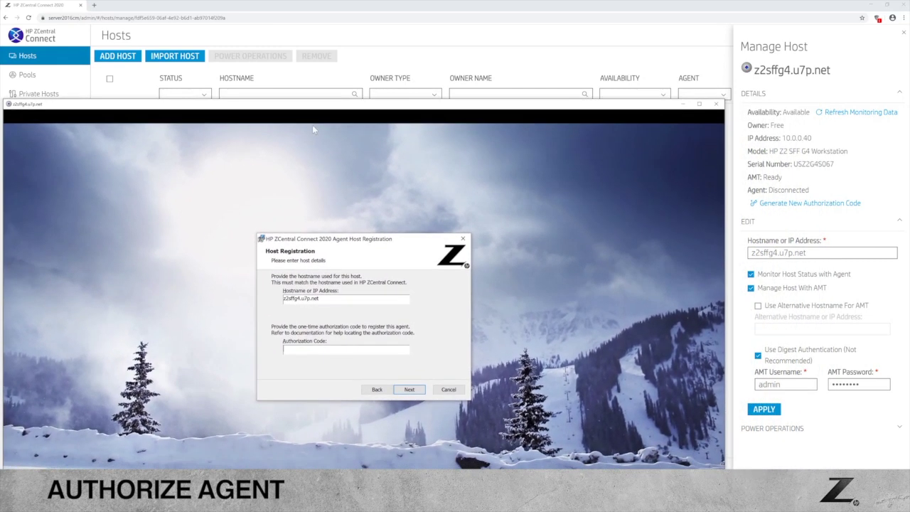
click(769, 204)
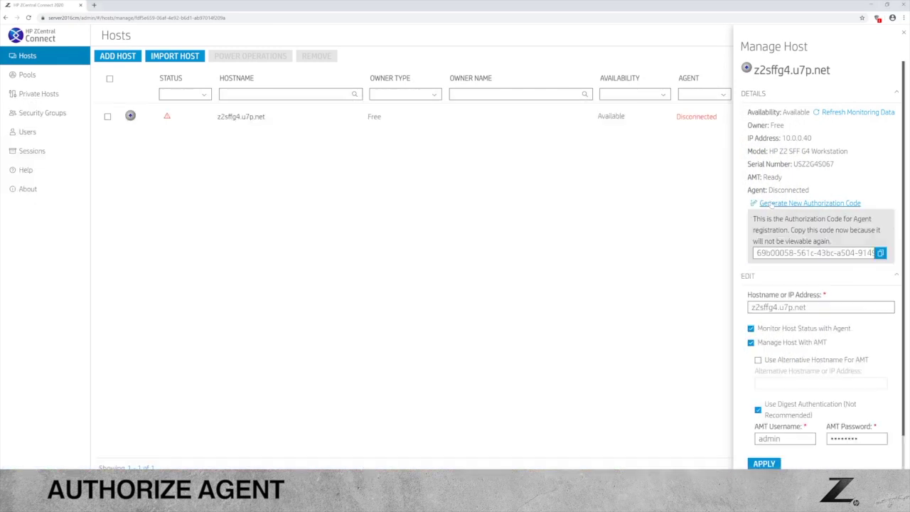
click(879, 252)
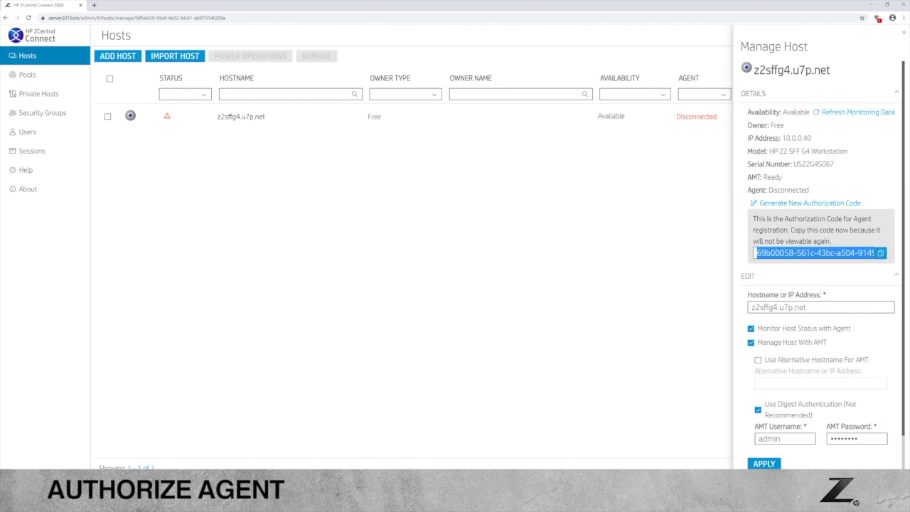
click(302, 455)
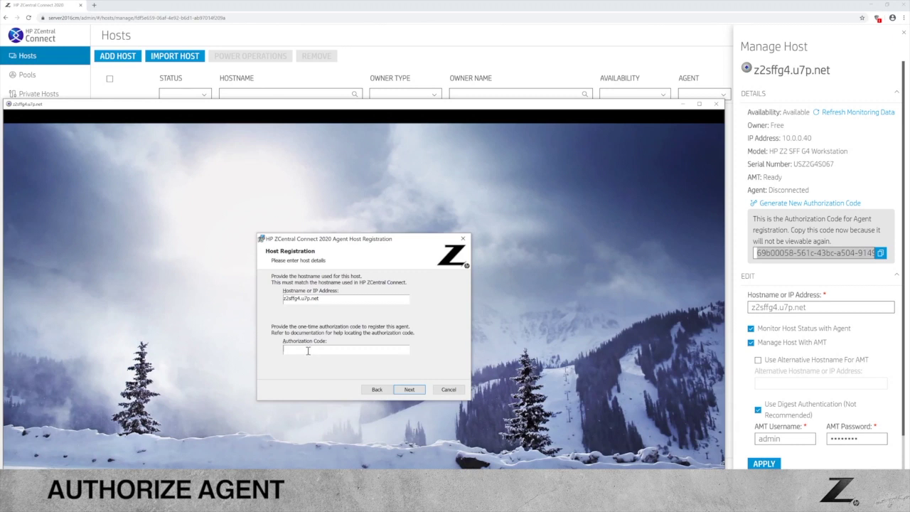
key(ctrl+v)
- Install the agent to the default folder, approving the UAC prompt, then minimize the Remote Boost window
click(410, 389)
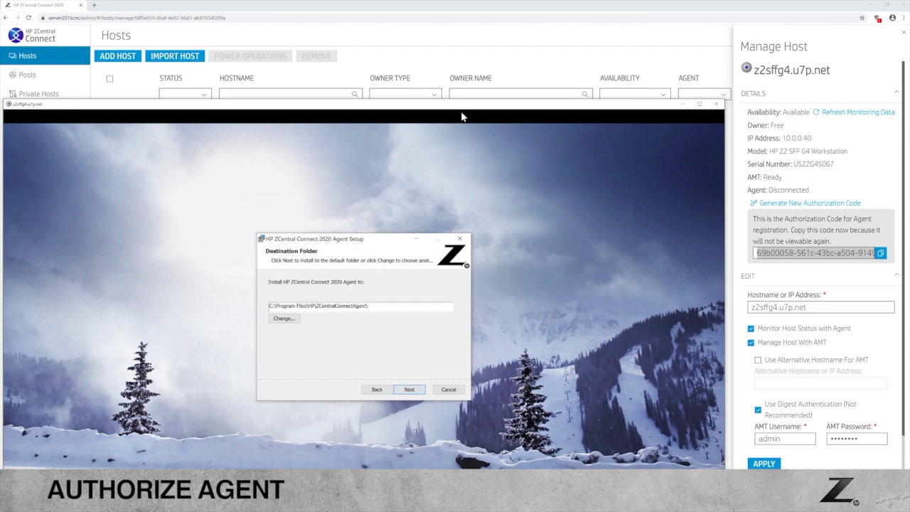
drag(468, 104, 528, 41)
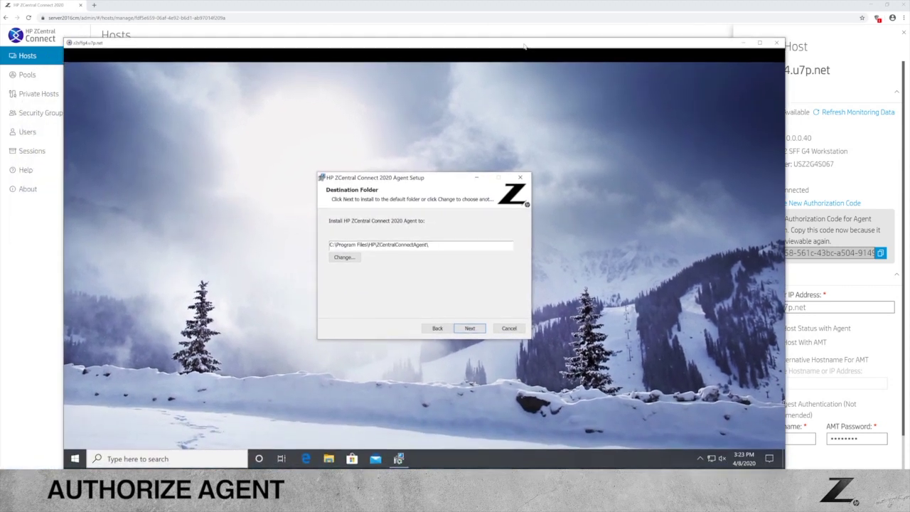
click(472, 328)
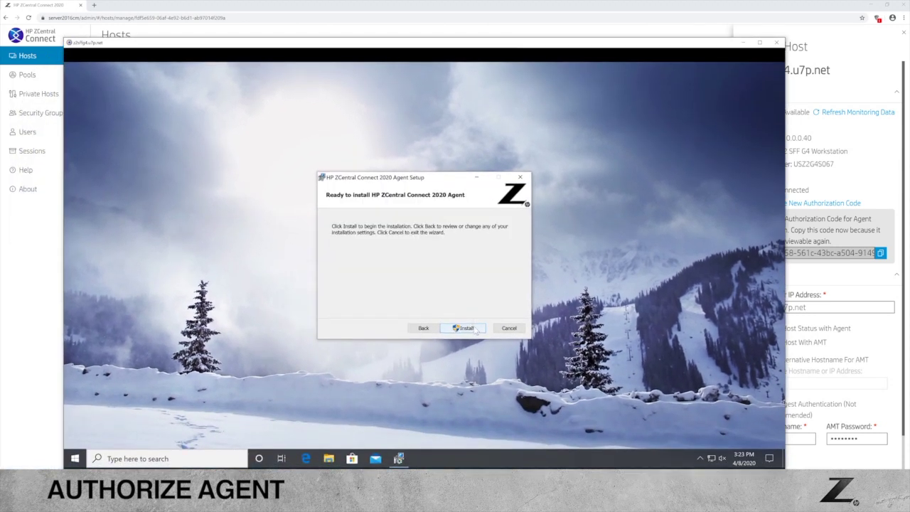
click(469, 327)
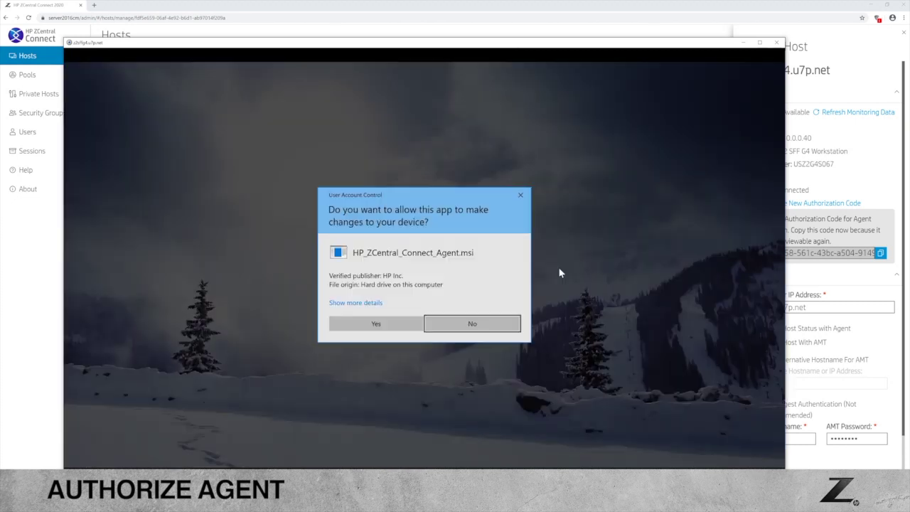
click(370, 324)
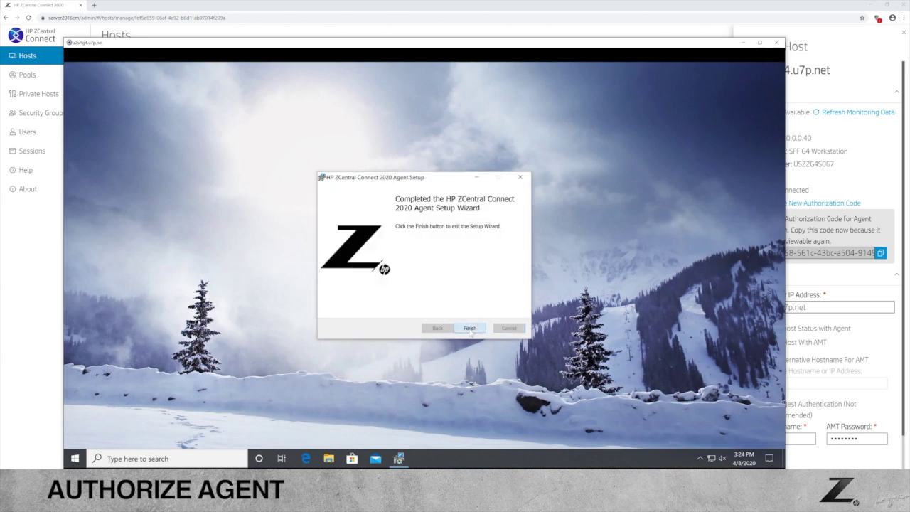
click(469, 327)
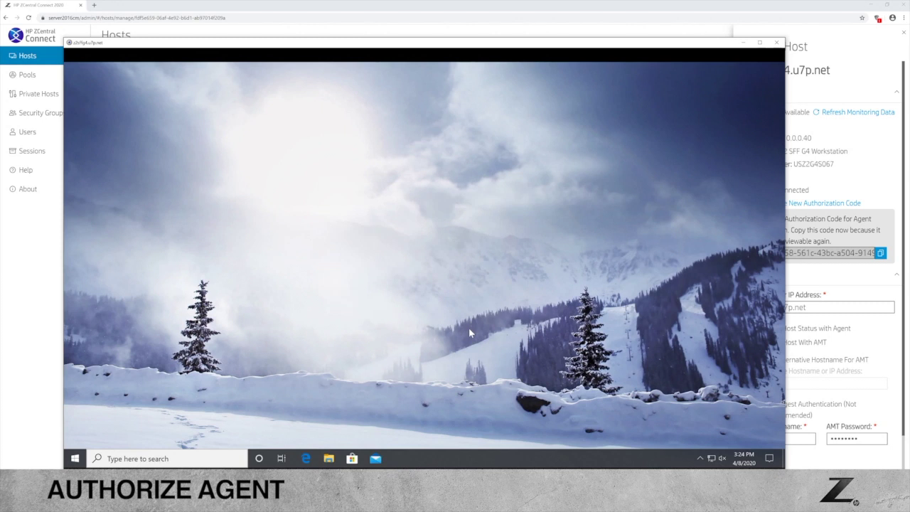
click(742, 42)
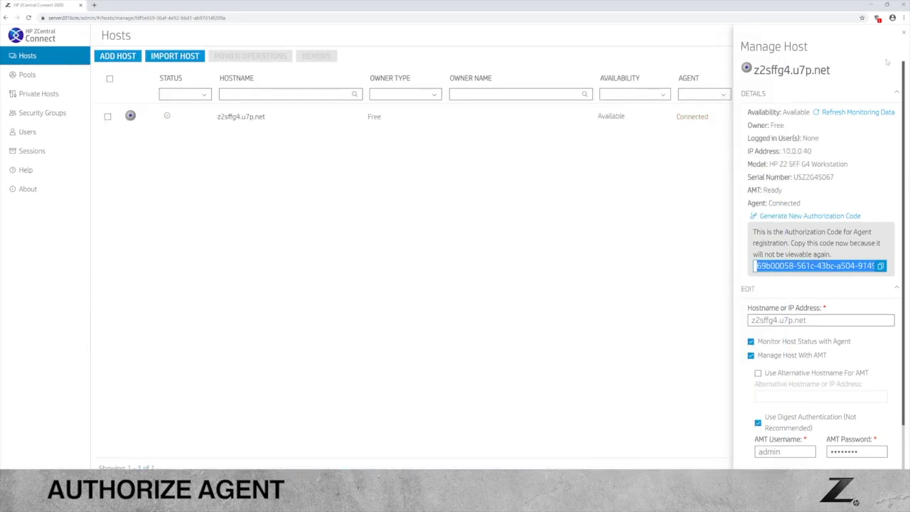
- Refresh monitoring data to confirm z2sffg4.u7p.net's agent reads Connected with a green check
click(872, 116)
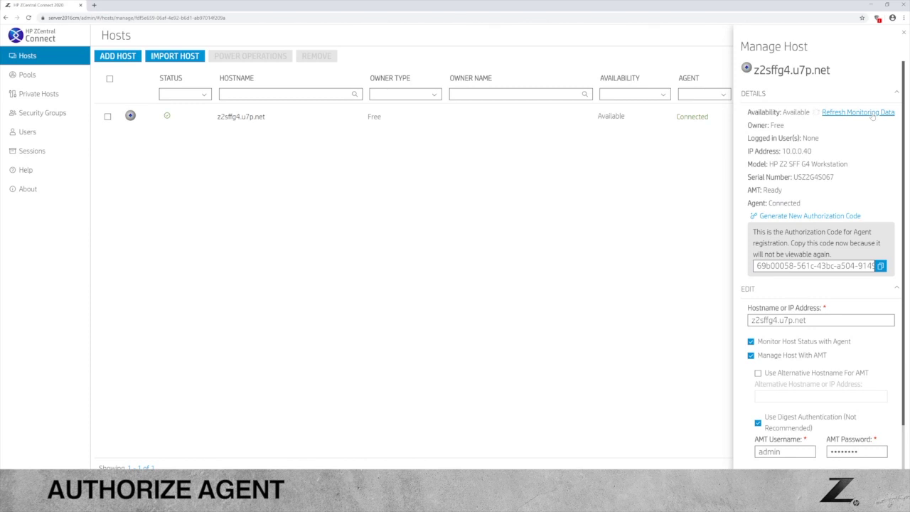